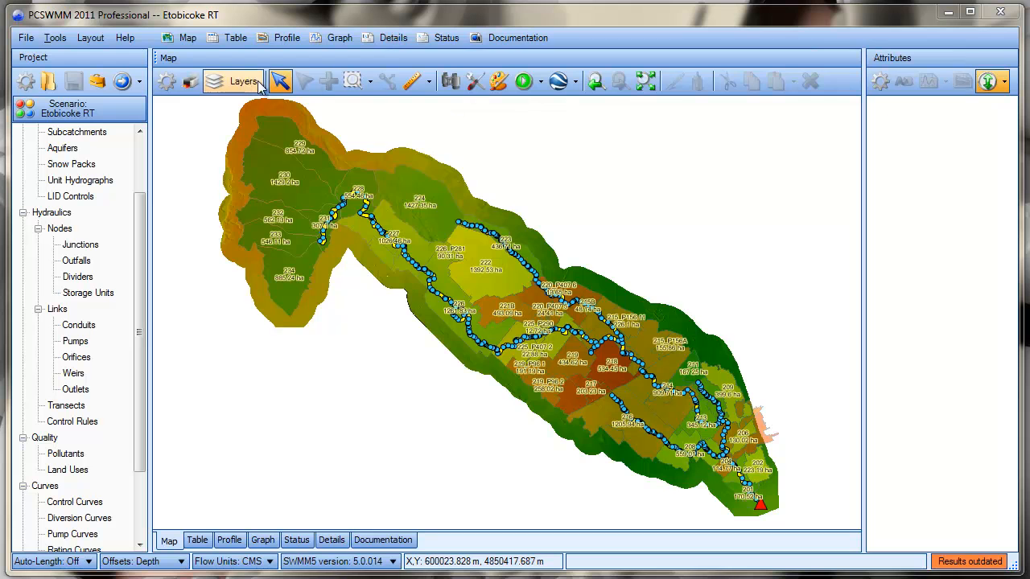
Hide the Subcatchments layer on the map
{"action": "left_click", "coordinate": [228, 318]}
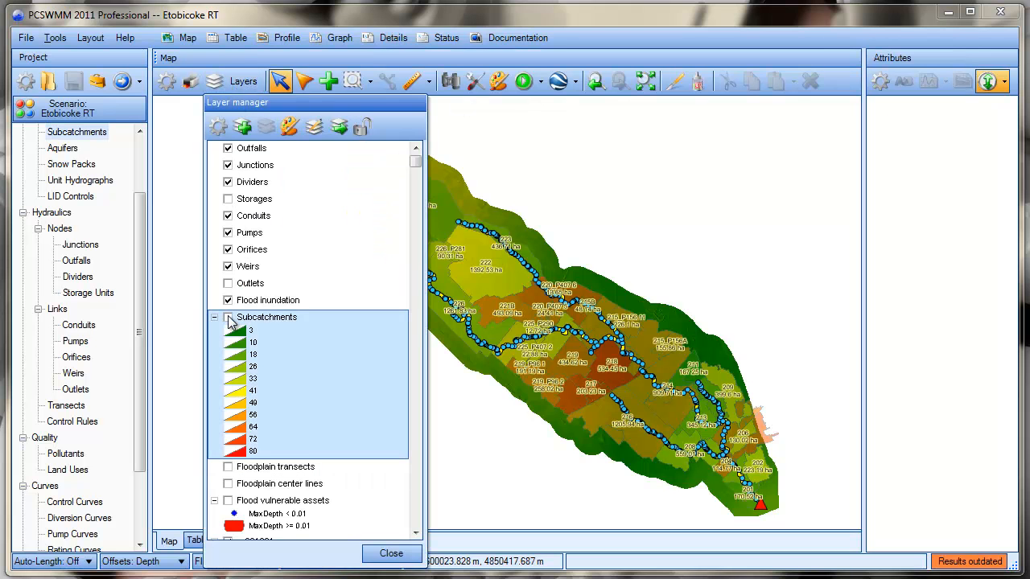
{"action": "left_click", "coordinate": [360, 55]}
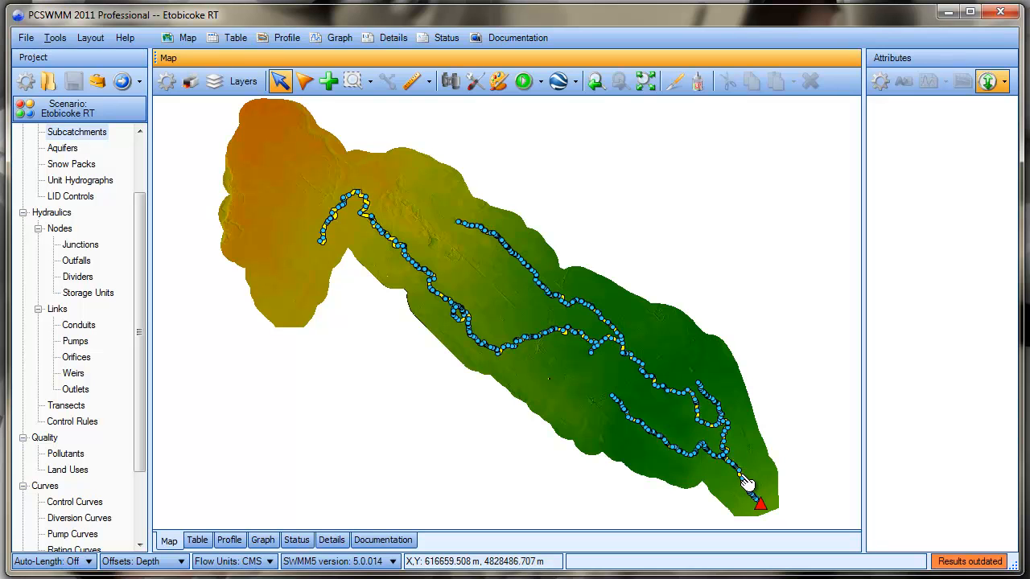
Measure a ground profile along a five-point line about 958 m long, crossing the downstream channel and extending over its eastern bank
{"action": "left_click", "coordinate": [355, 82]}
{"action": "left_click_drag", "start_coordinate": [754, 478], "coordinate": [758, 482]}
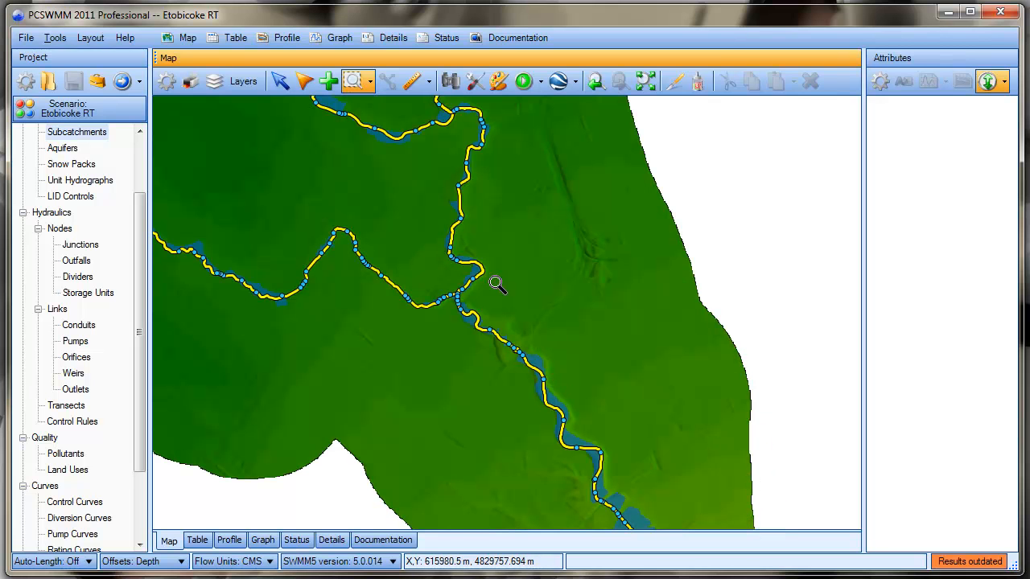
{"action": "left_click", "coordinate": [280, 83]}
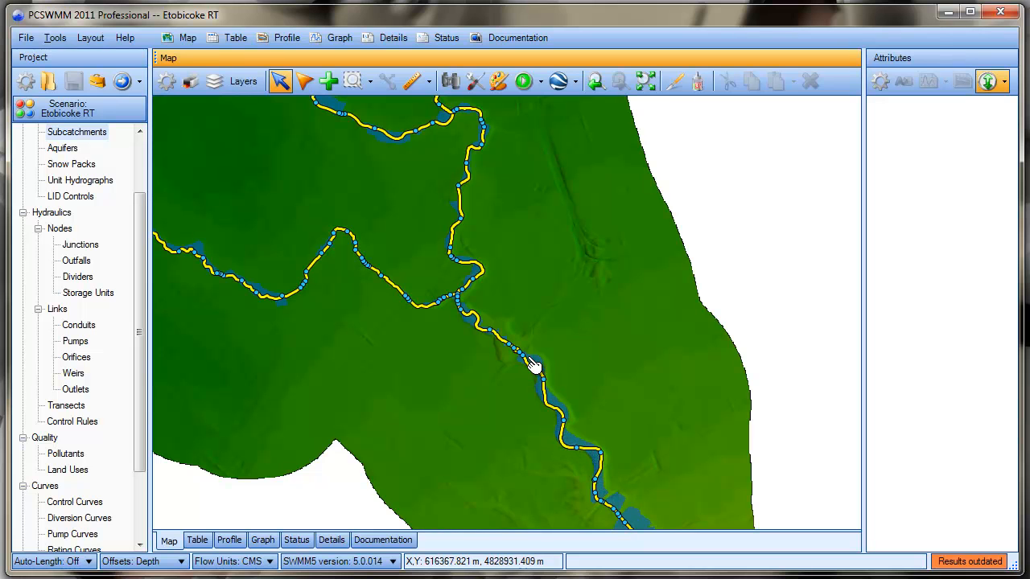
{"action": "left_click", "coordinate": [352, 82]}
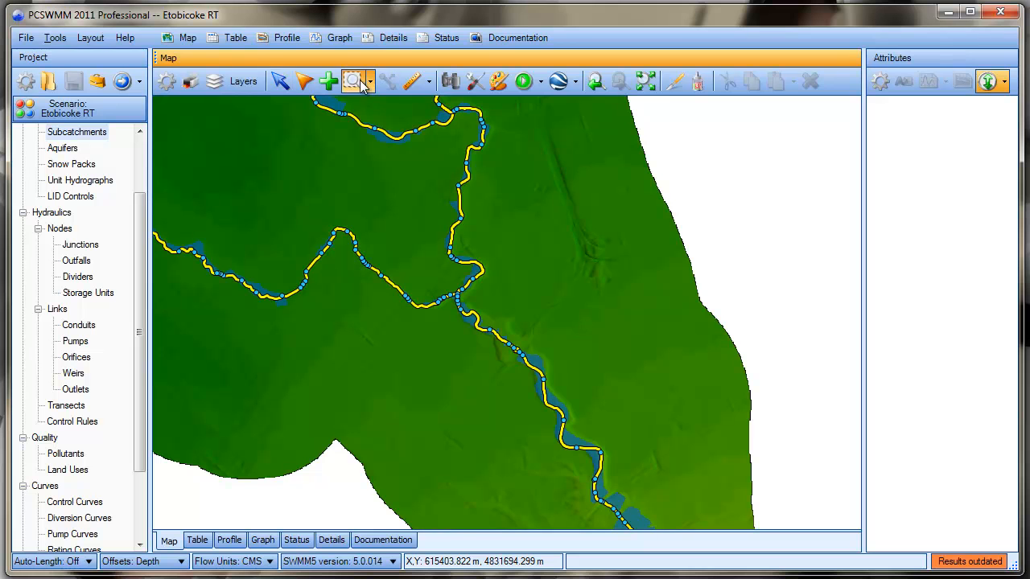
{"action": "left_click_drag", "start_coordinate": [494, 349], "coordinate": [635, 480]}
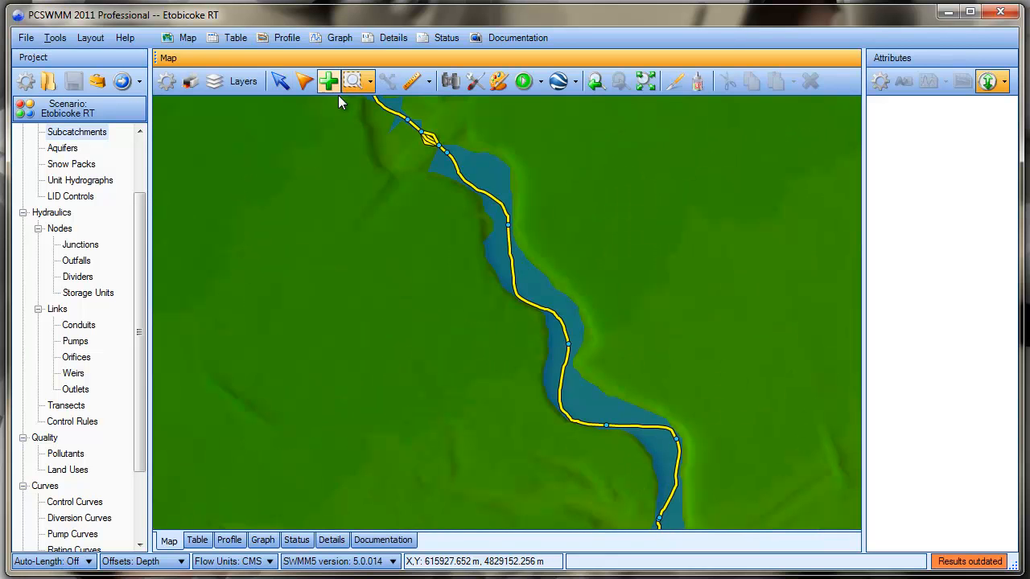
{"action": "left_click", "coordinate": [279, 81]}
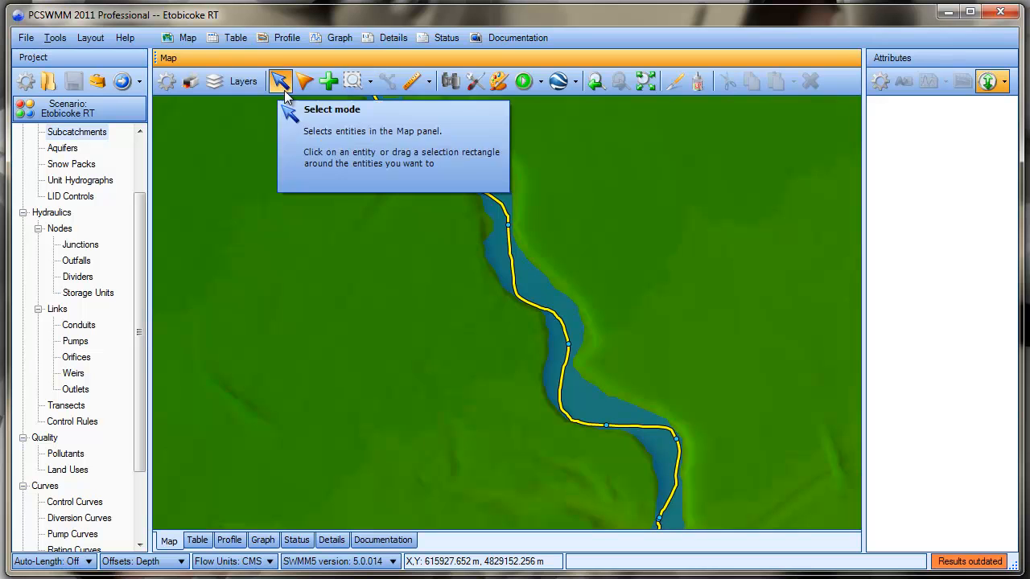
{"action": "left_click", "coordinate": [420, 83]}
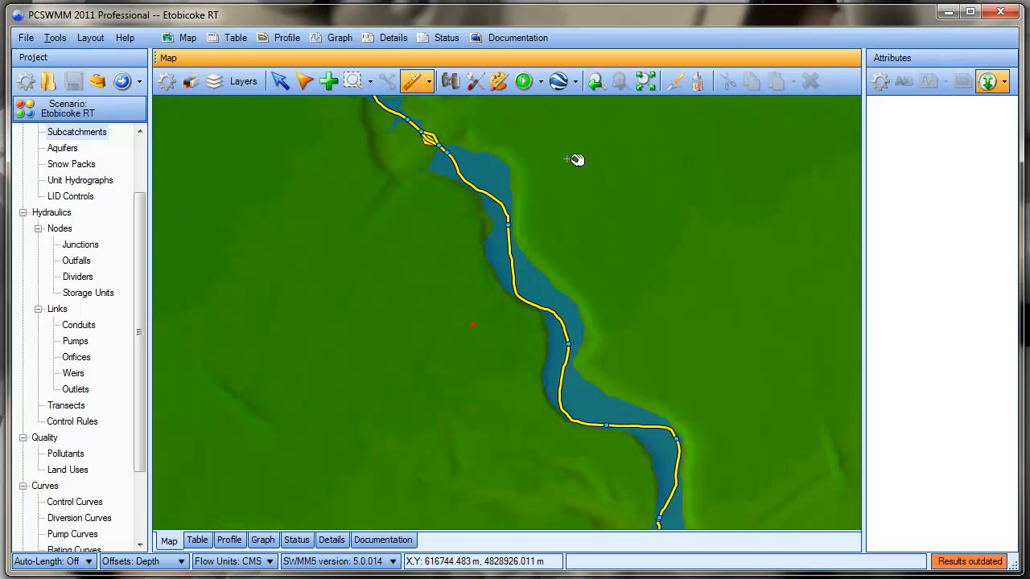
{"action": "double_click", "coordinate": [592, 255]}
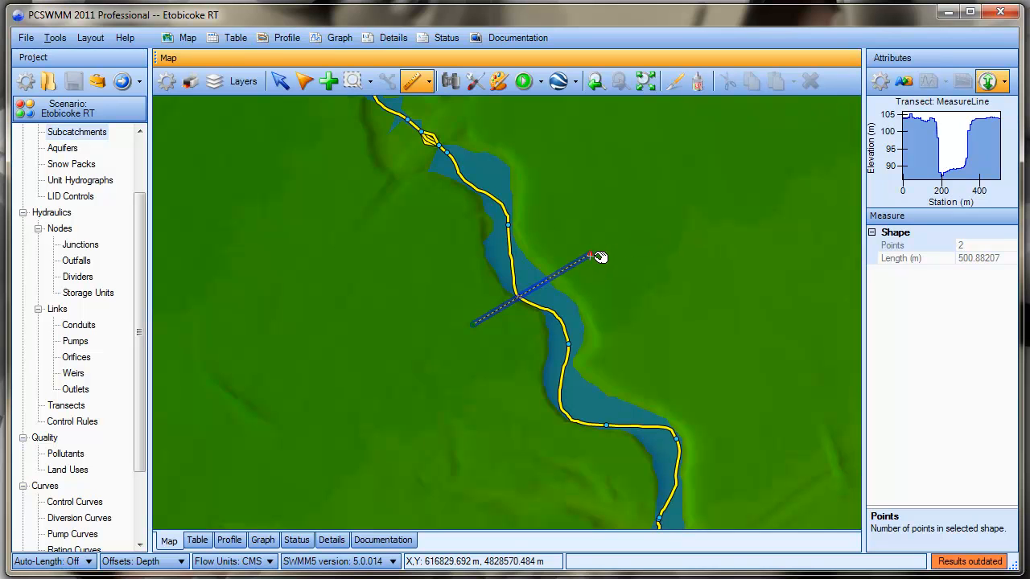
{"action": "left_click_drag", "start_coordinate": [600, 256], "coordinate": [594, 295]}
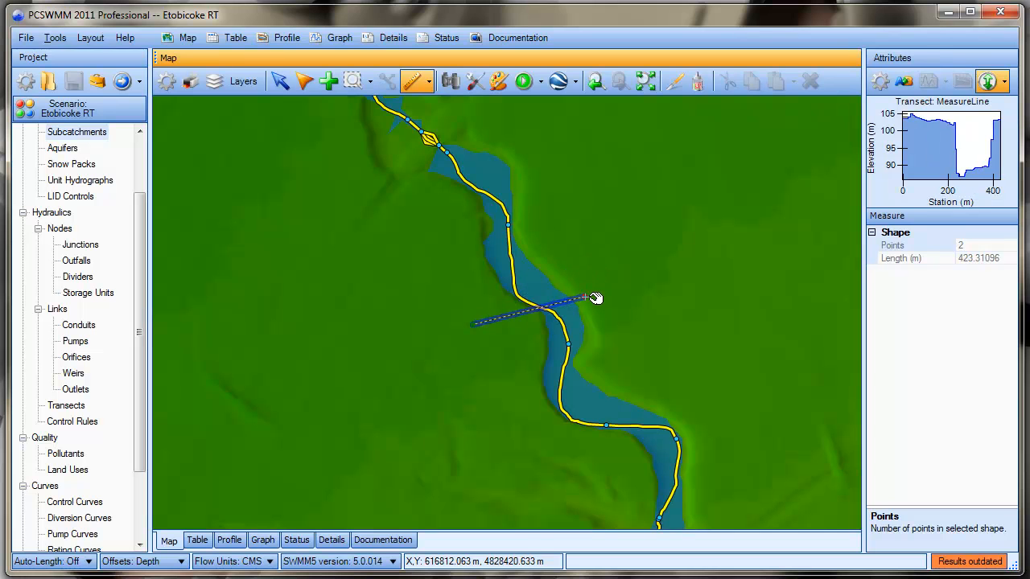
{"action": "left_click", "coordinate": [628, 301]}
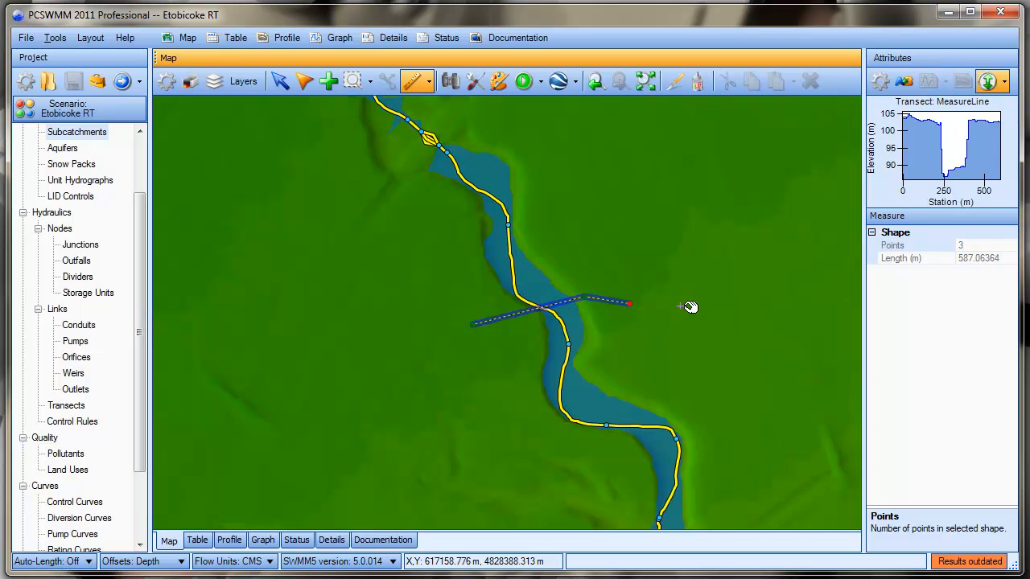
{"action": "left_click", "coordinate": [683, 305]}
{"action": "left_click", "coordinate": [706, 263]}
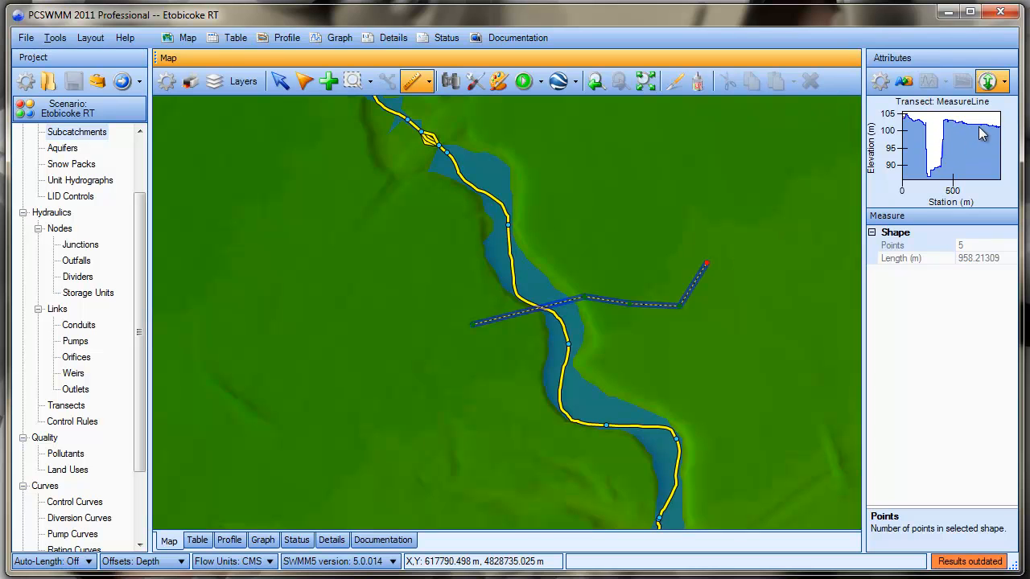
Measure a ground profile along a six-point line about 1771 m long that crosses the channel twice, looping around its eastern bank
{"action": "left_click", "coordinate": [414, 82]}
{"action": "left_click", "coordinate": [411, 203]}
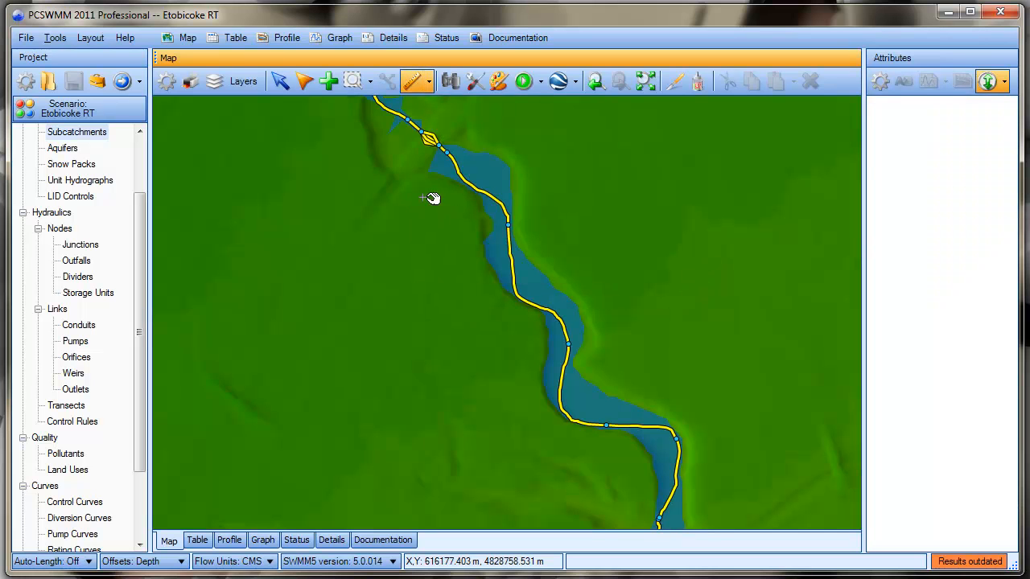
{"action": "left_click", "coordinate": [487, 128]}
{"action": "left_click", "coordinate": [573, 138]}
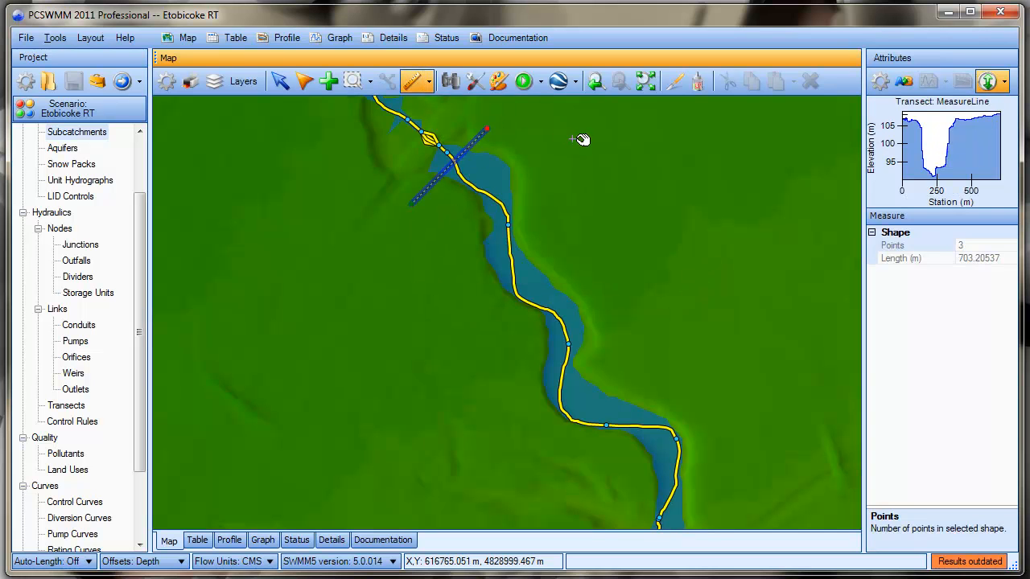
{"action": "left_click", "coordinate": [598, 281]}
{"action": "left_click", "coordinate": [599, 310]}
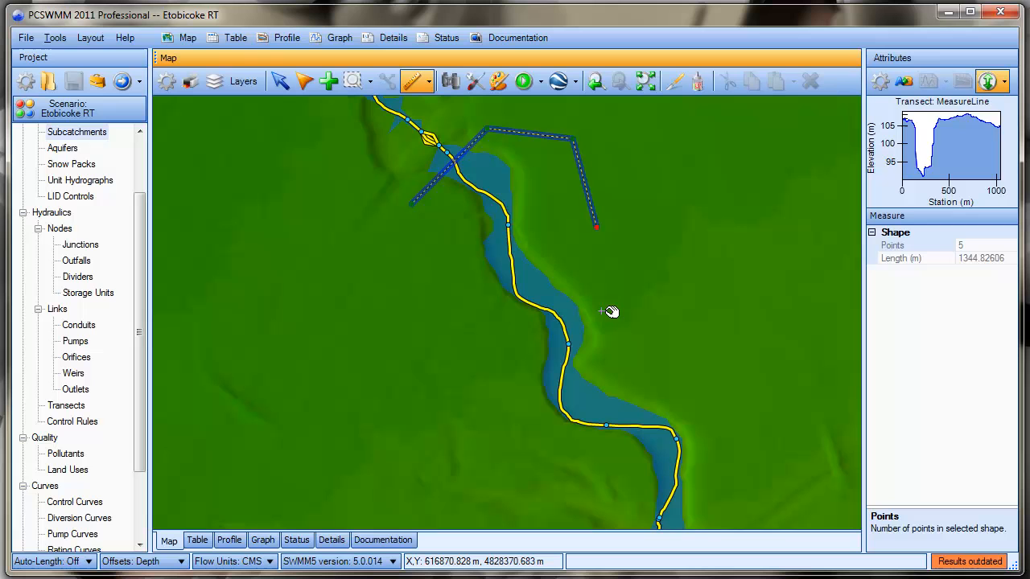
{"action": "left_click", "coordinate": [519, 394]}
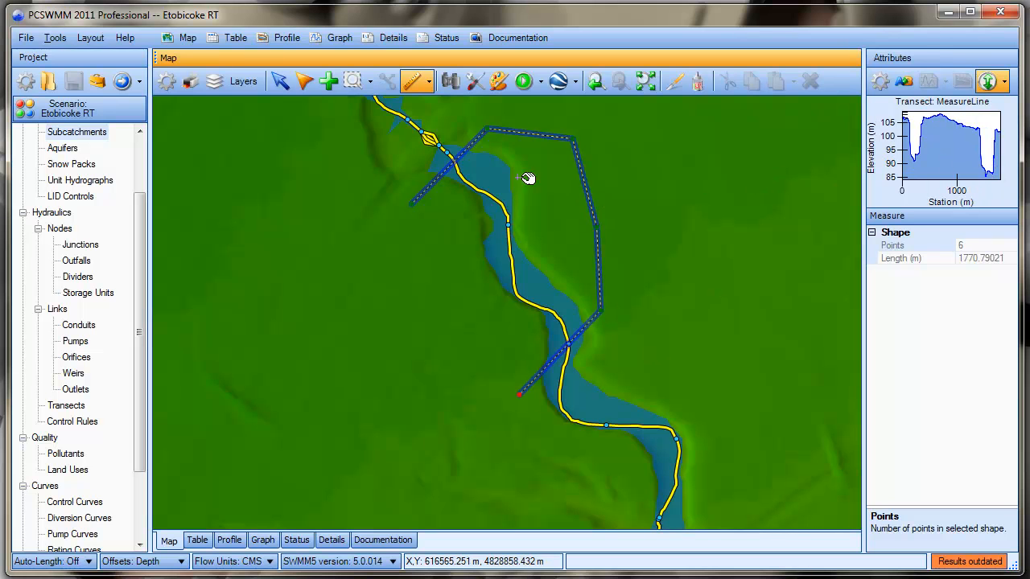
{"action": "left_click", "coordinate": [280, 82]}
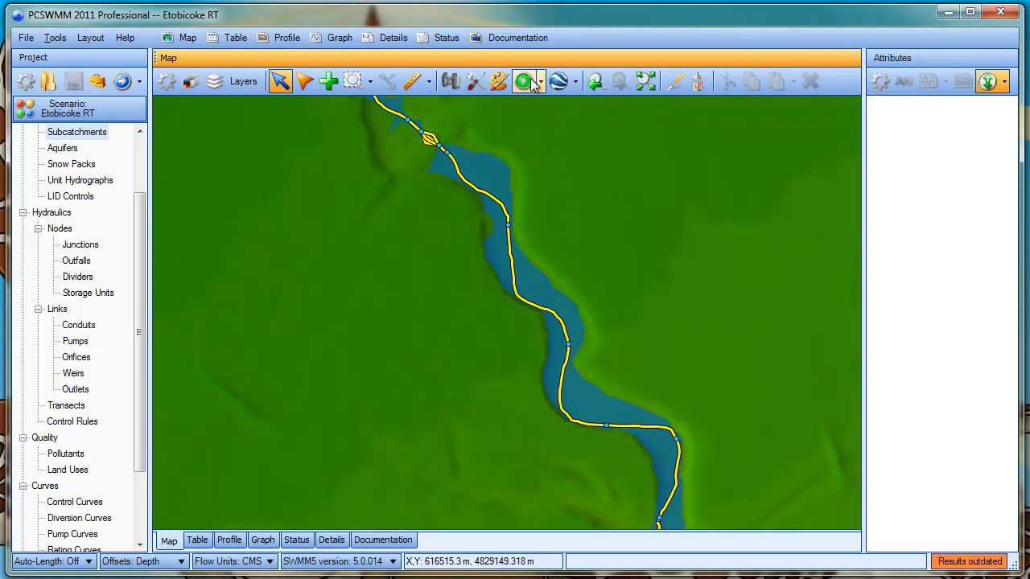
Measure a two-point cross-section about 296 m long over the channel and copy its transect data
{"action": "left_click", "coordinate": [415, 82]}
{"action": "left_click", "coordinate": [479, 271]}
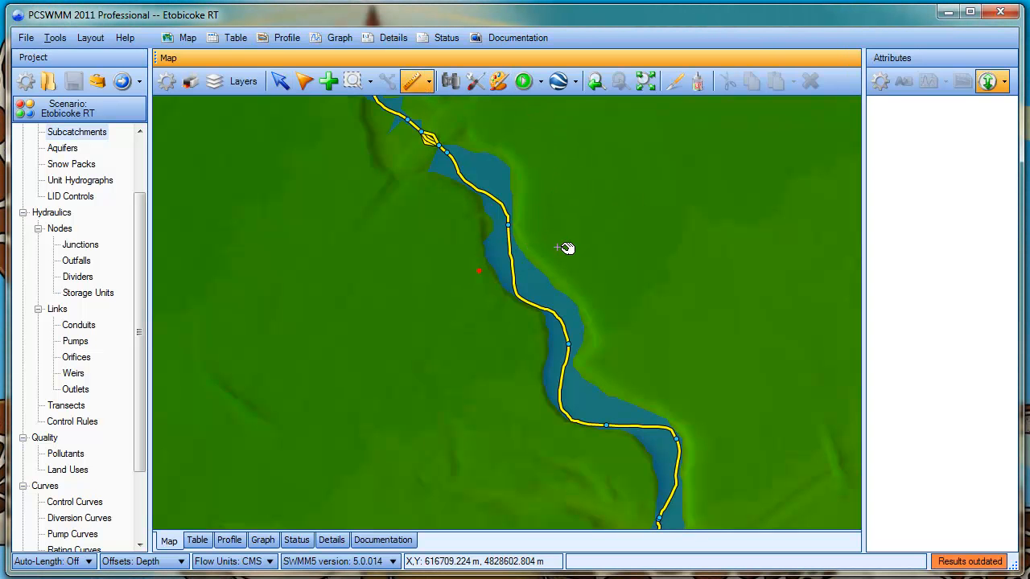
{"action": "double_click", "coordinate": [577, 245]}
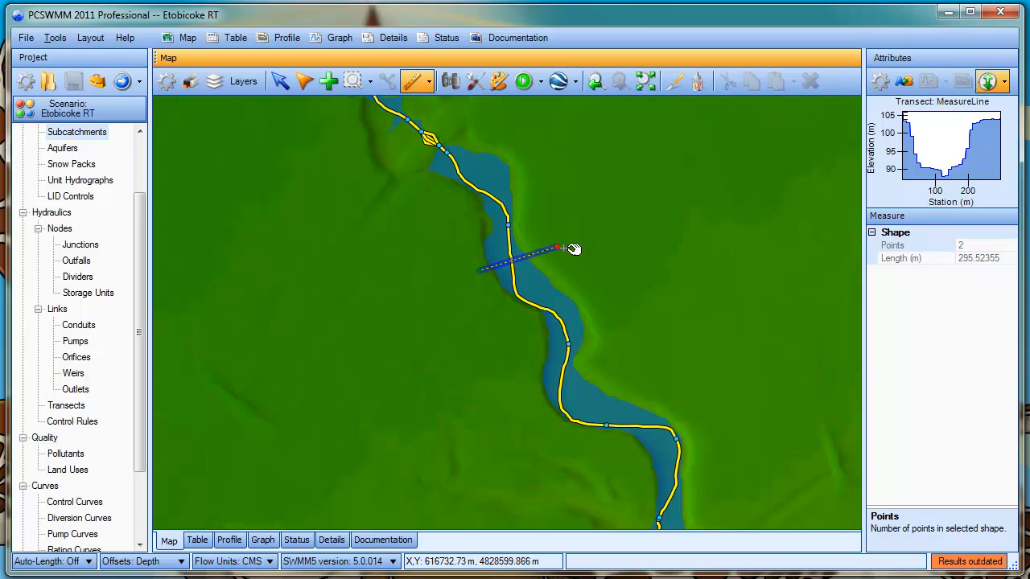
{"action": "right_click", "coordinate": [935, 138]}
{"action": "left_click", "coordinate": [965, 145]}
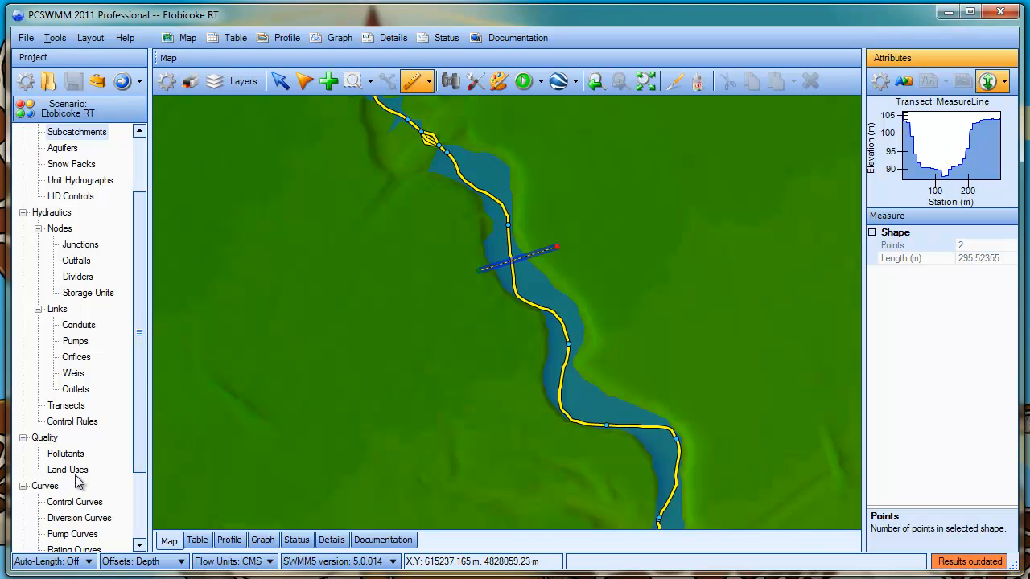
Try adding a transect from the copied station and elevation data in the Transect Editor, discard it, and clear the measuring line
{"action": "double_click", "coordinate": [68, 405]}
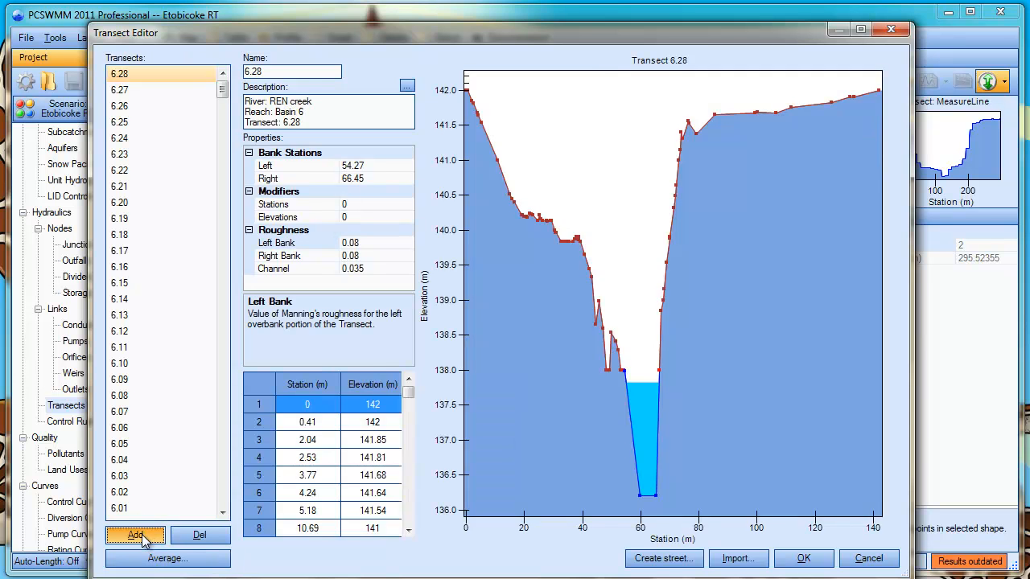
{"action": "left_click", "coordinate": [152, 535]}
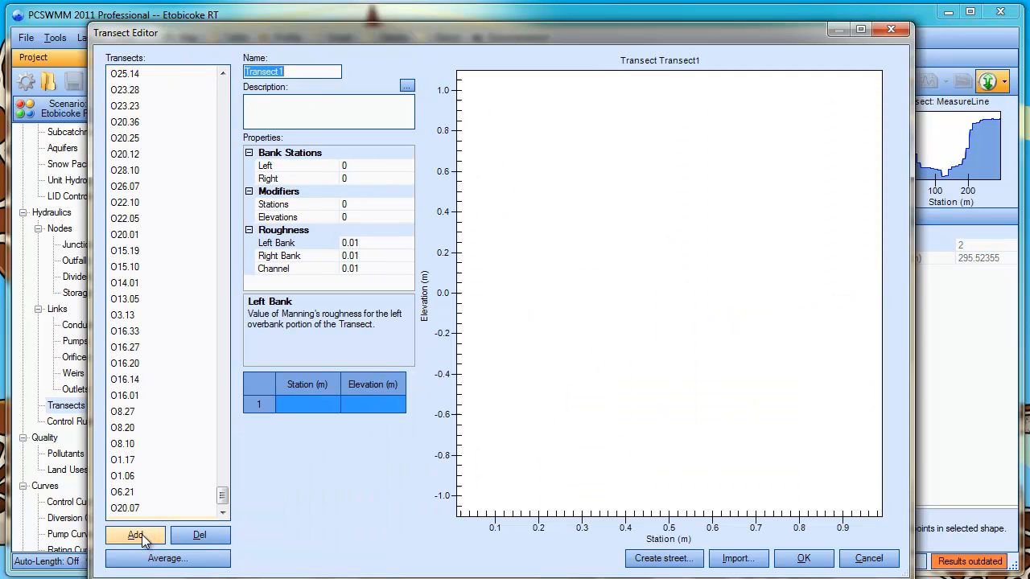
{"action": "right_click", "coordinate": [306, 404]}
{"action": "left_click", "coordinate": [356, 431]}
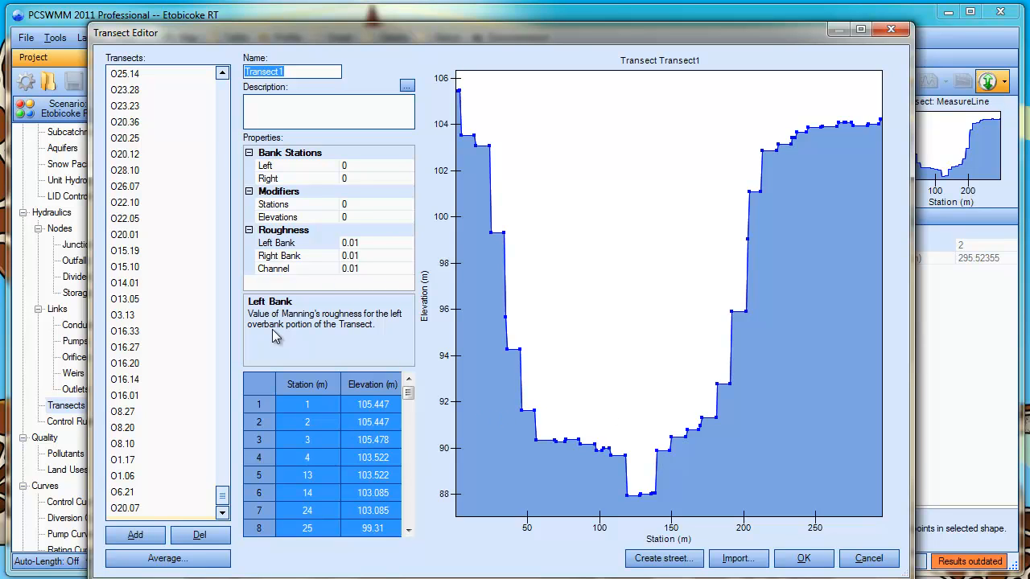
{"action": "left_click", "coordinate": [869, 559]}
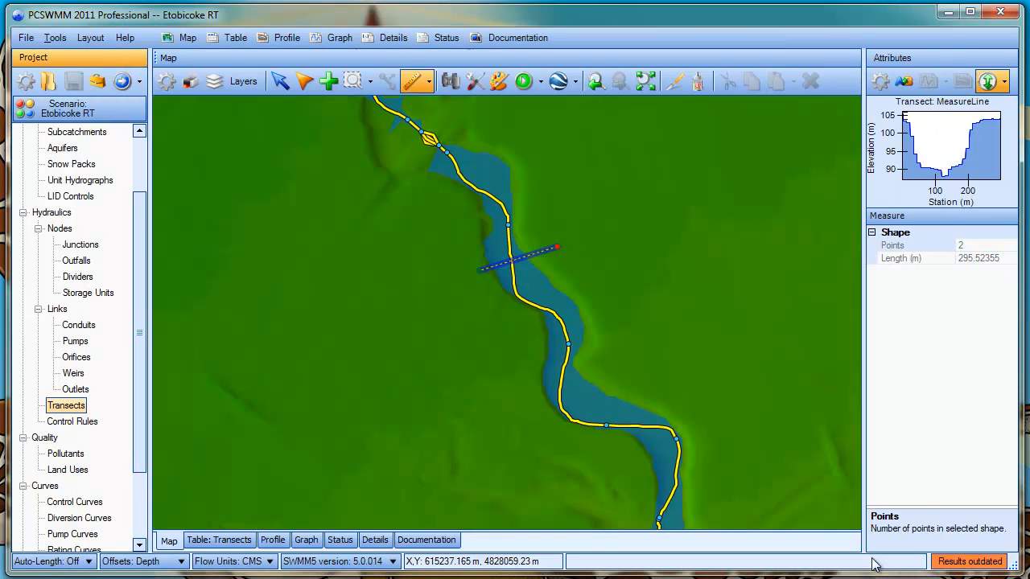
{"action": "left_click", "coordinate": [441, 62]}
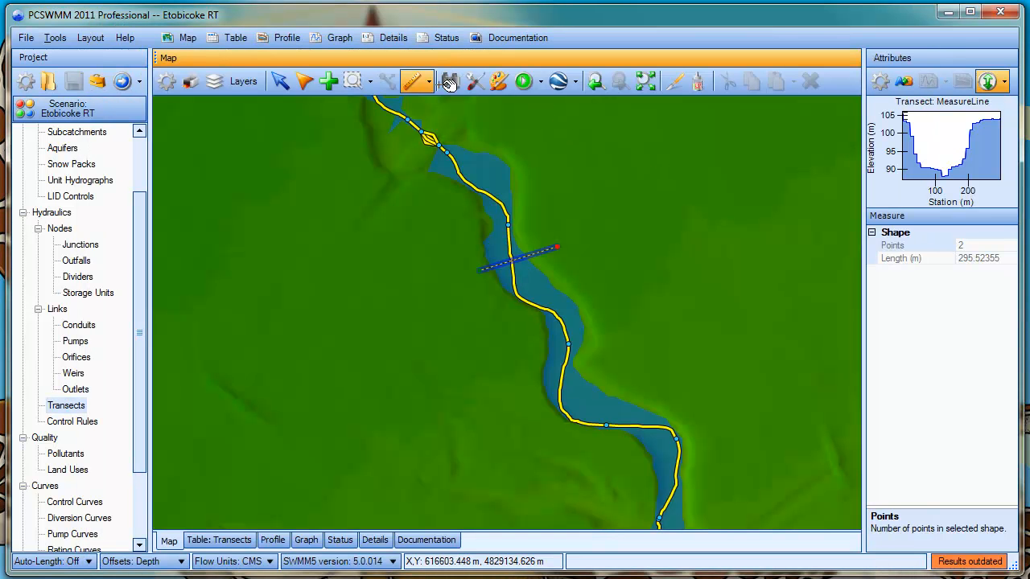
{"action": "left_click", "coordinate": [280, 84]}
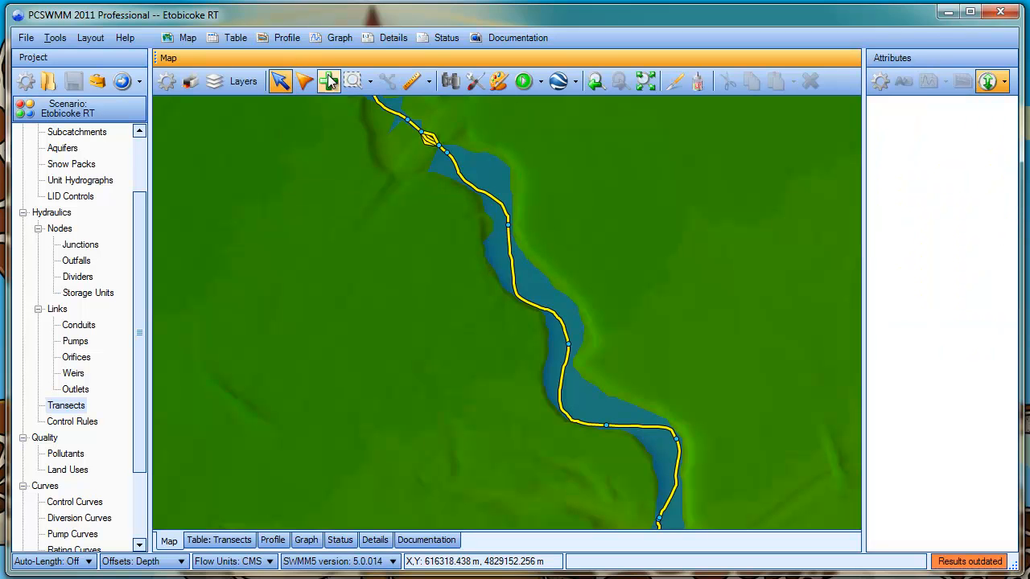
Show the Floodplain transects layer on the map
{"action": "left_click", "coordinate": [246, 82]}
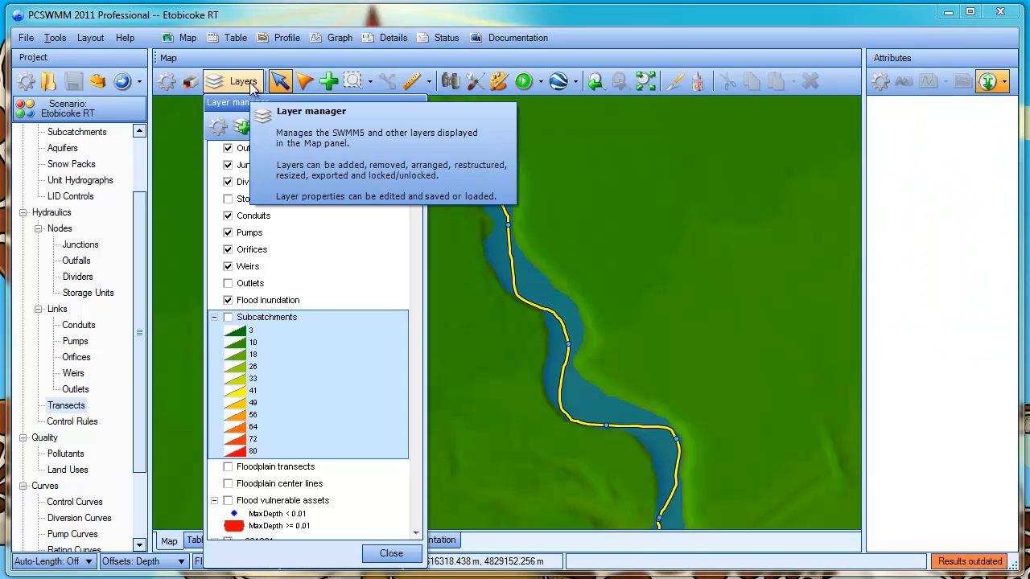
{"action": "left_click", "coordinate": [228, 467]}
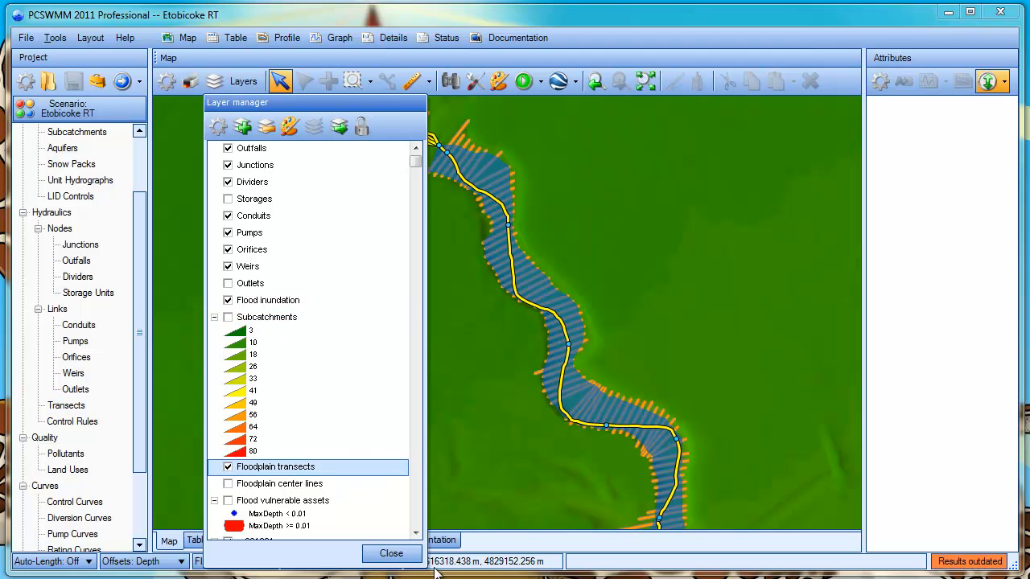
{"action": "left_click", "coordinate": [392, 554]}
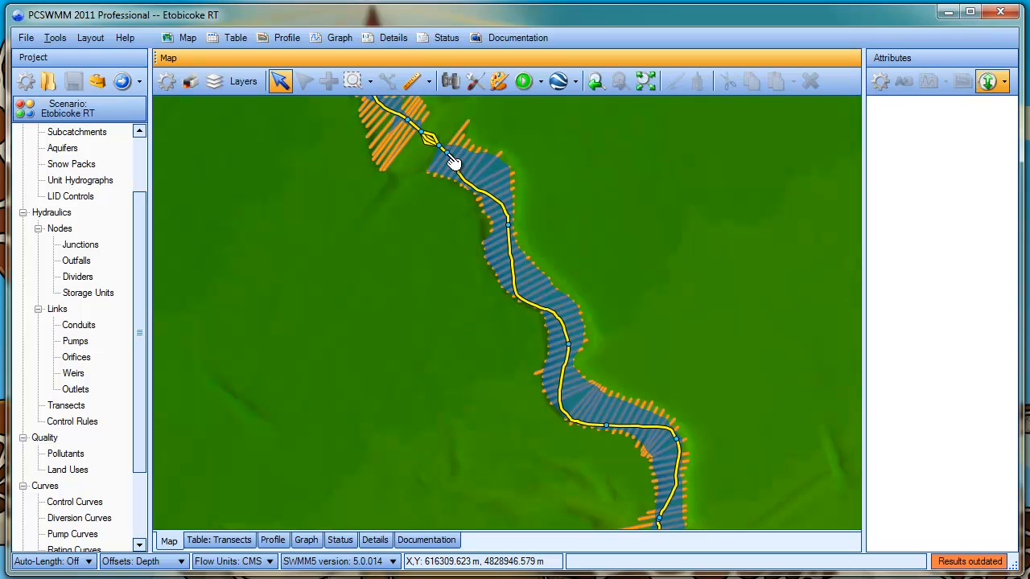
{"action": "left_click", "coordinate": [475, 81]}
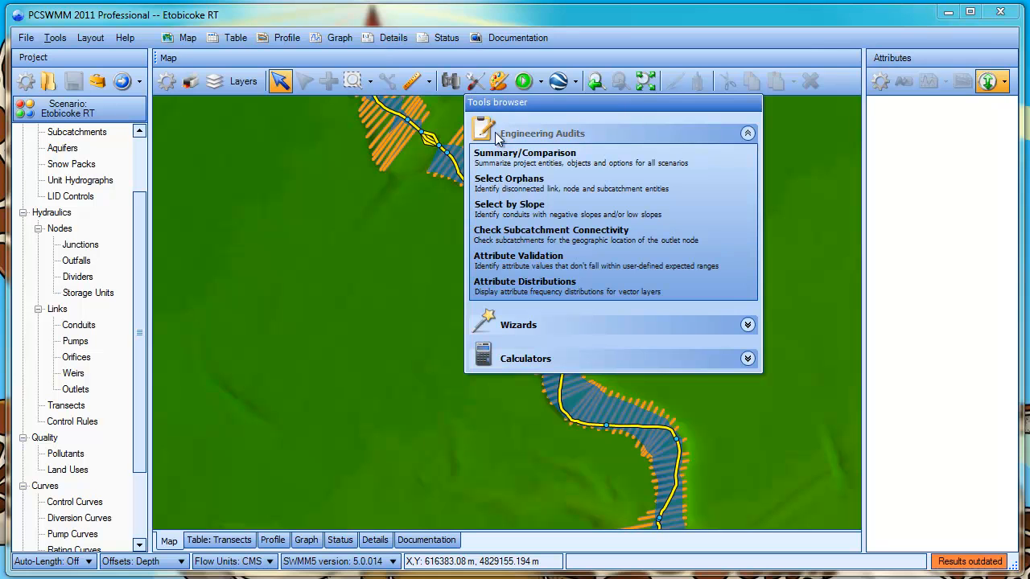
{"action": "left_click", "coordinate": [520, 359]}
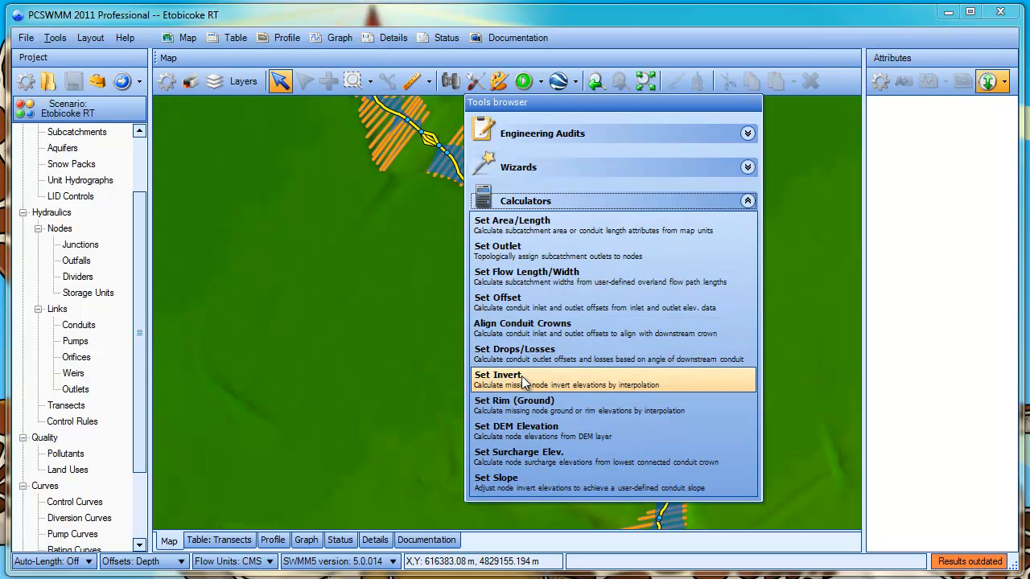
{"action": "left_click", "coordinate": [518, 429]}
{"action": "left_click", "coordinate": [511, 354]}
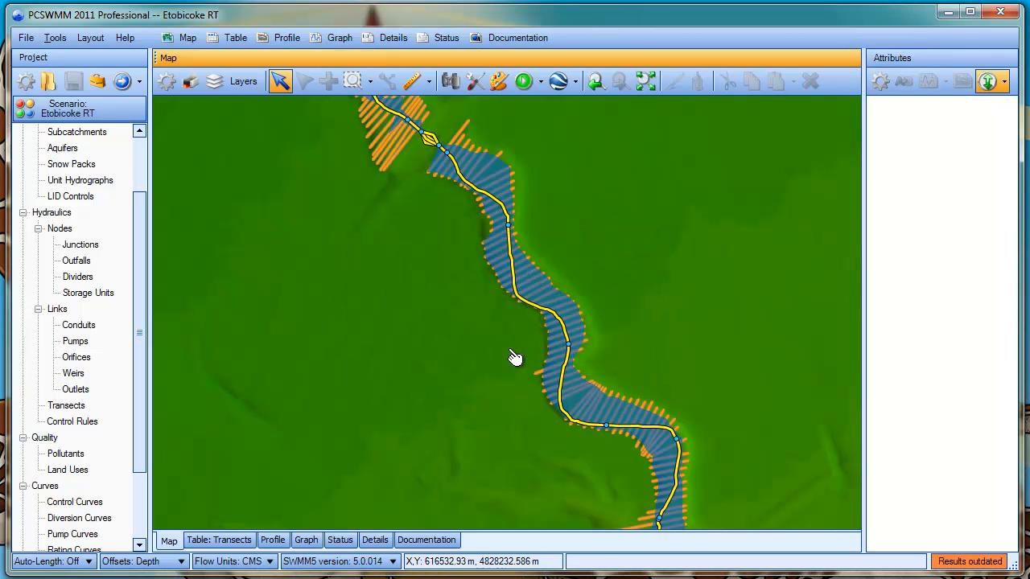
Select junction J1.14, review the DEM layer and elevation attribute choices in Set DEM Elevation, and leave without running the analysis
{"action": "left_click", "coordinate": [519, 227]}
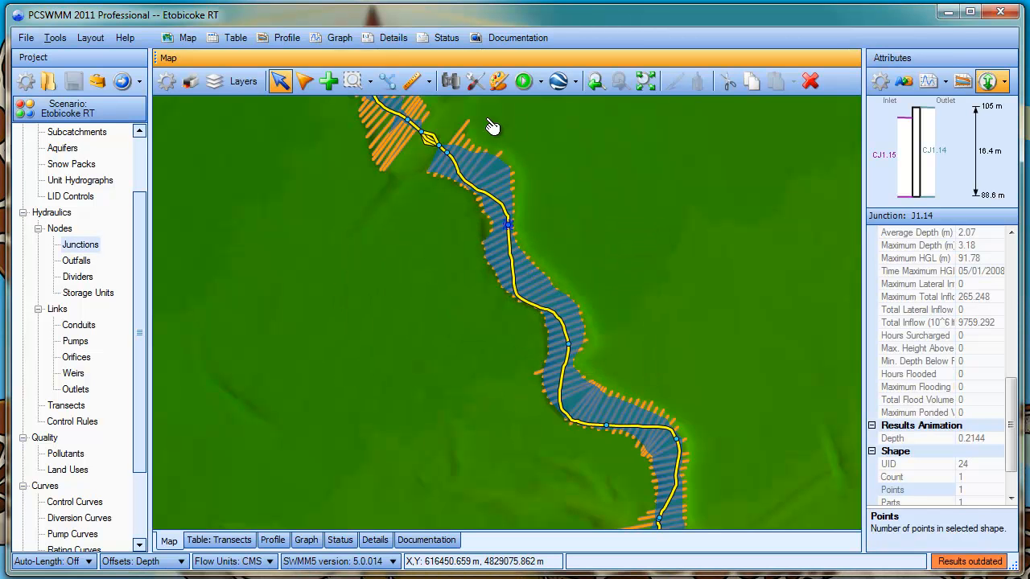
{"action": "left_click", "coordinate": [473, 83]}
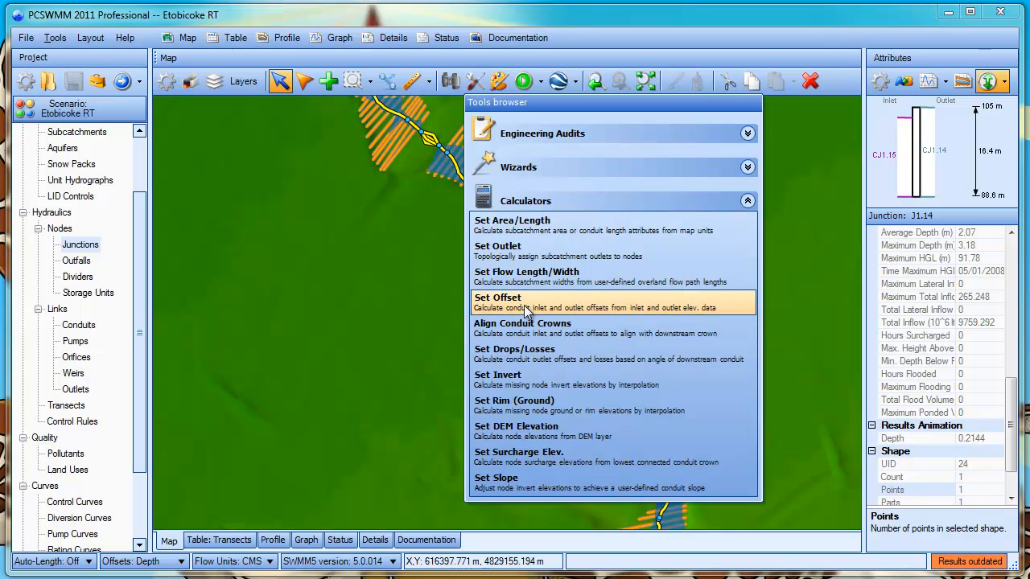
{"action": "left_click", "coordinate": [521, 436]}
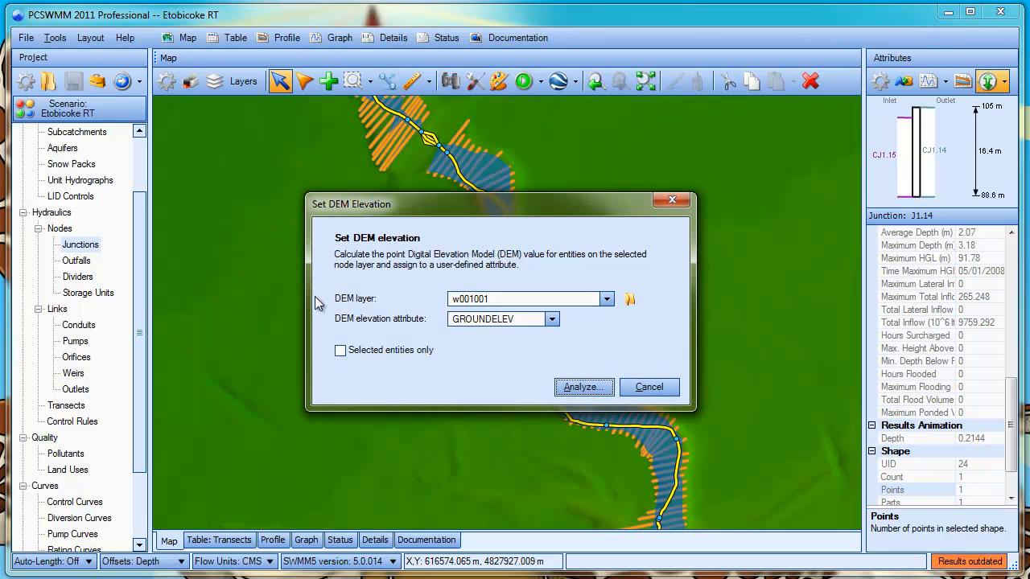
{"action": "left_click", "coordinate": [500, 300]}
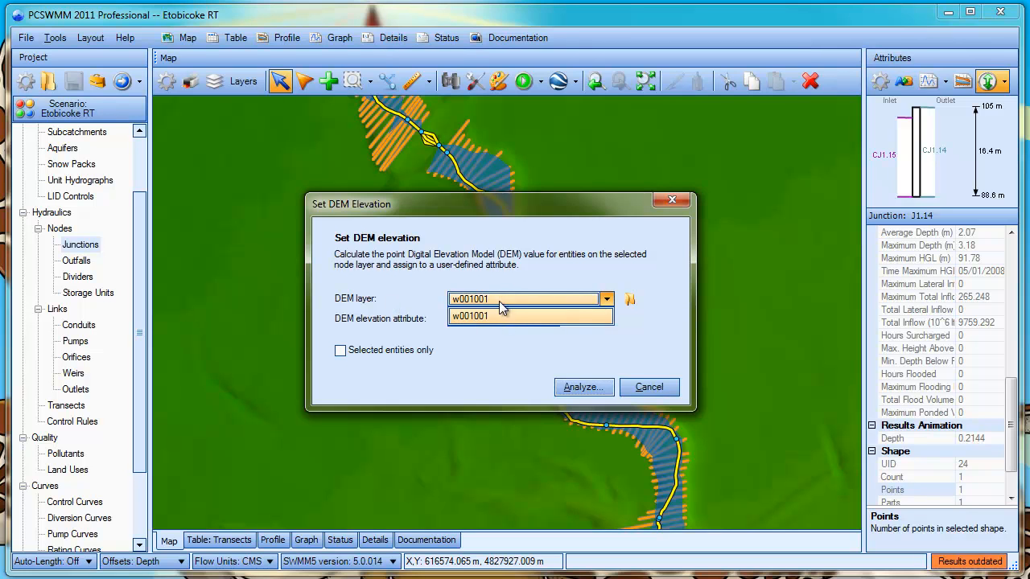
{"action": "left_click", "coordinate": [503, 280]}
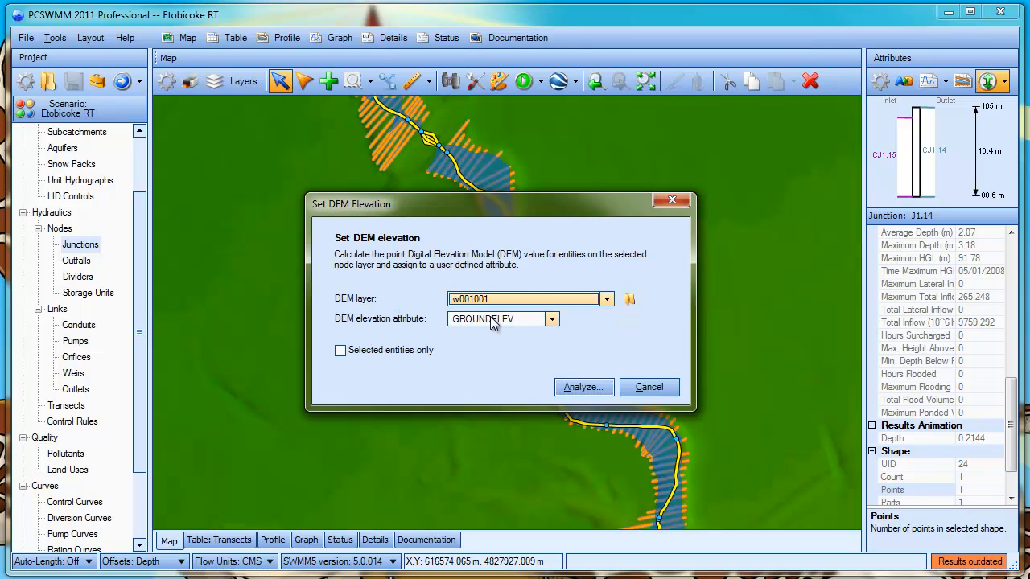
{"action": "left_click", "coordinate": [492, 320]}
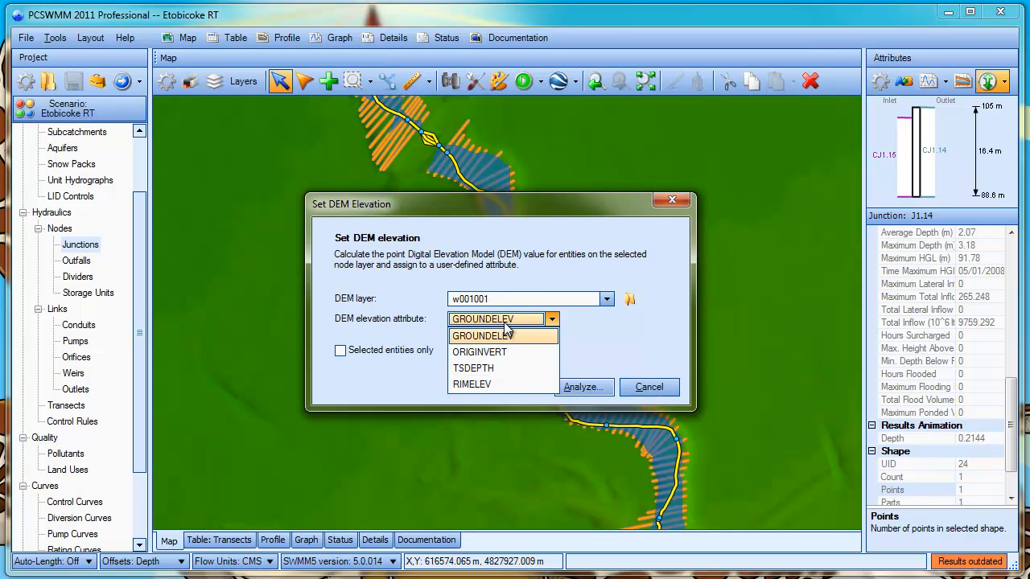
{"action": "left_click", "coordinate": [574, 333]}
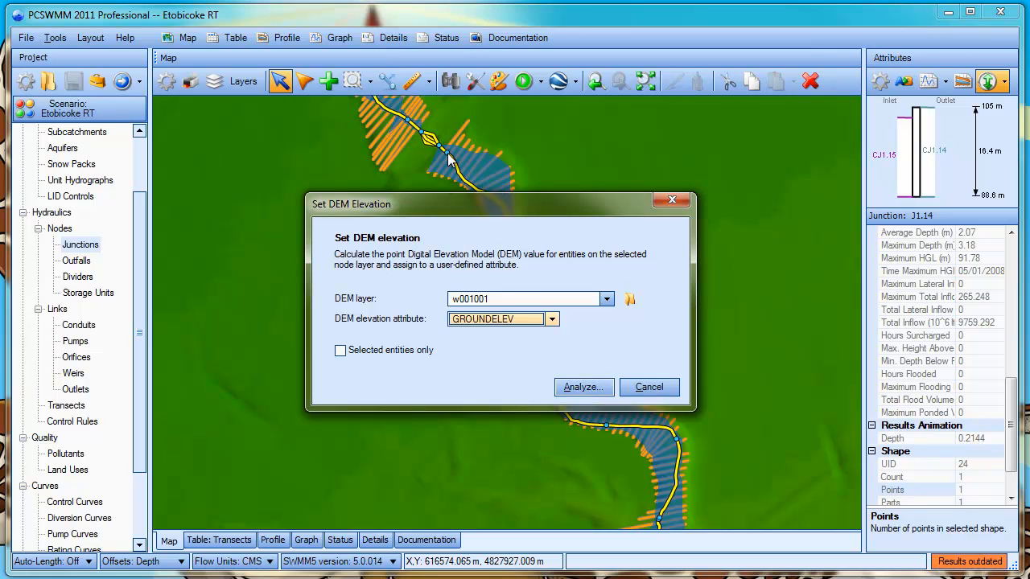
{"action": "left_click", "coordinate": [649, 388]}
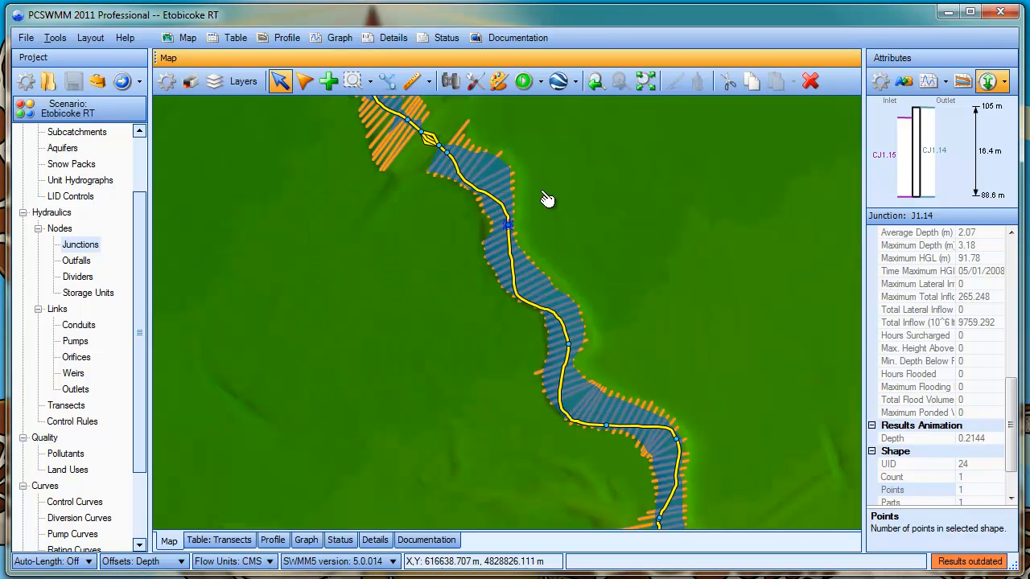